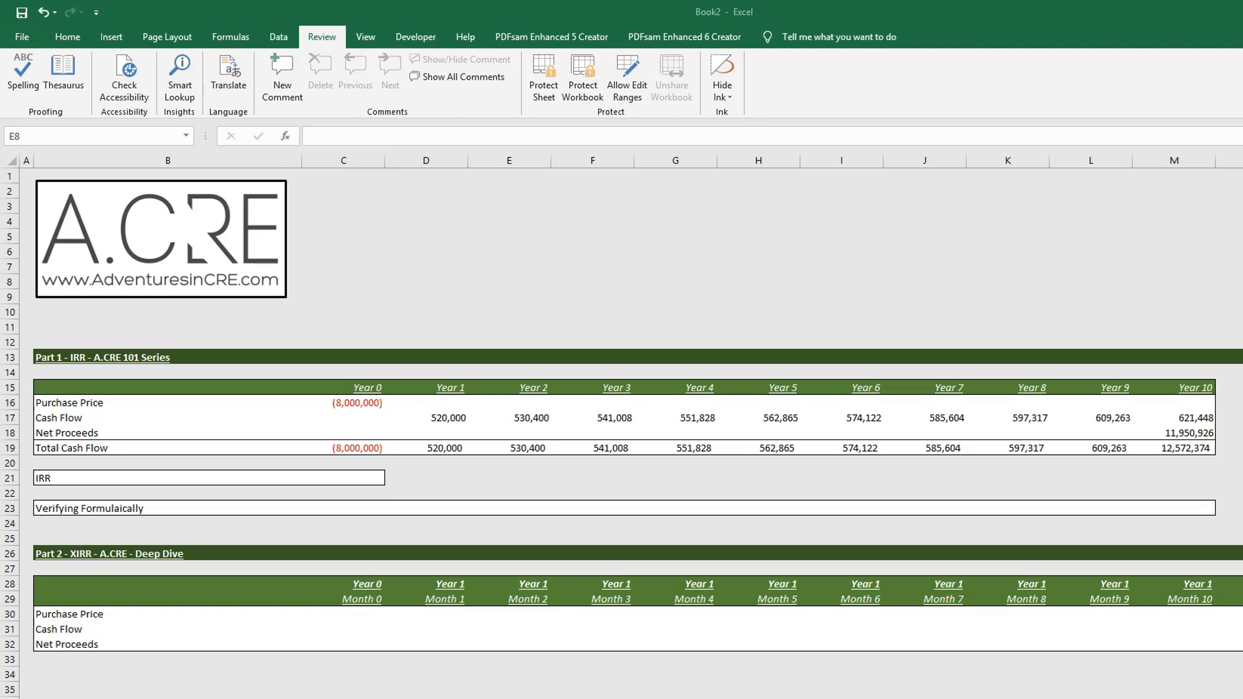
- Enter =IRR(C19:M19) in C21 beside the IRR label, returning 10.09%
key("Left")
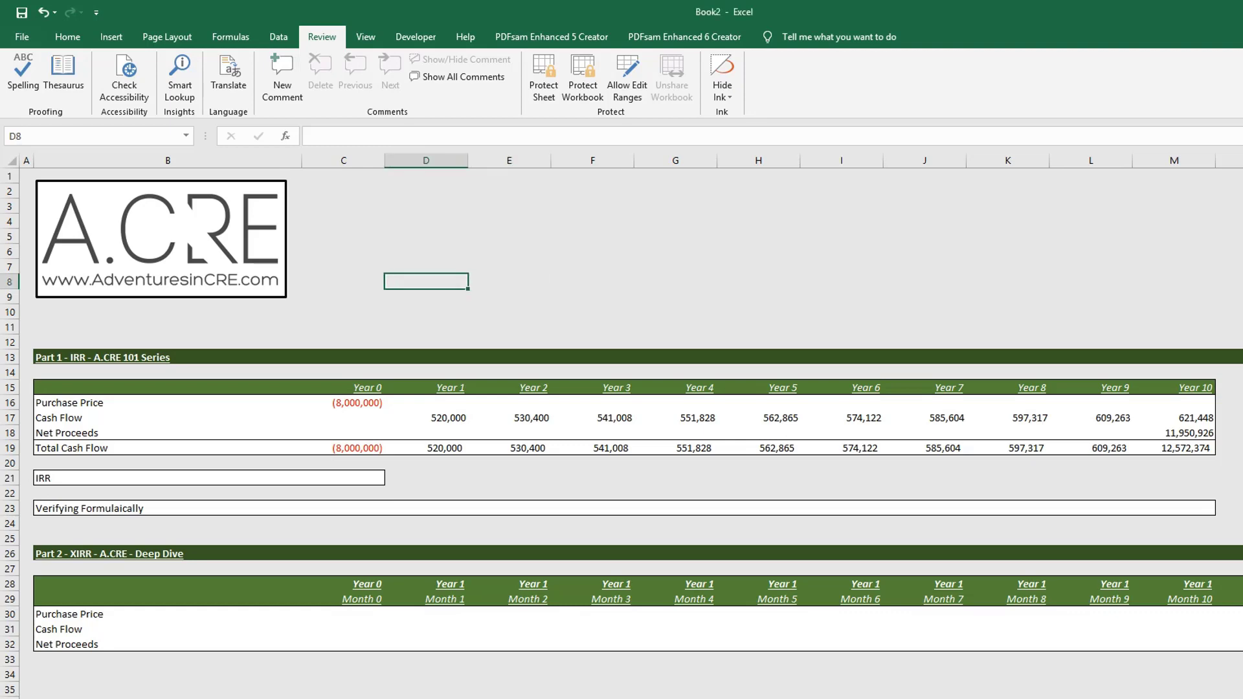
key("Left")
key("Down")
key("Down")
key("Down")
key("Down")
key("Down")
key("Down")
key("Down")
key("Down")
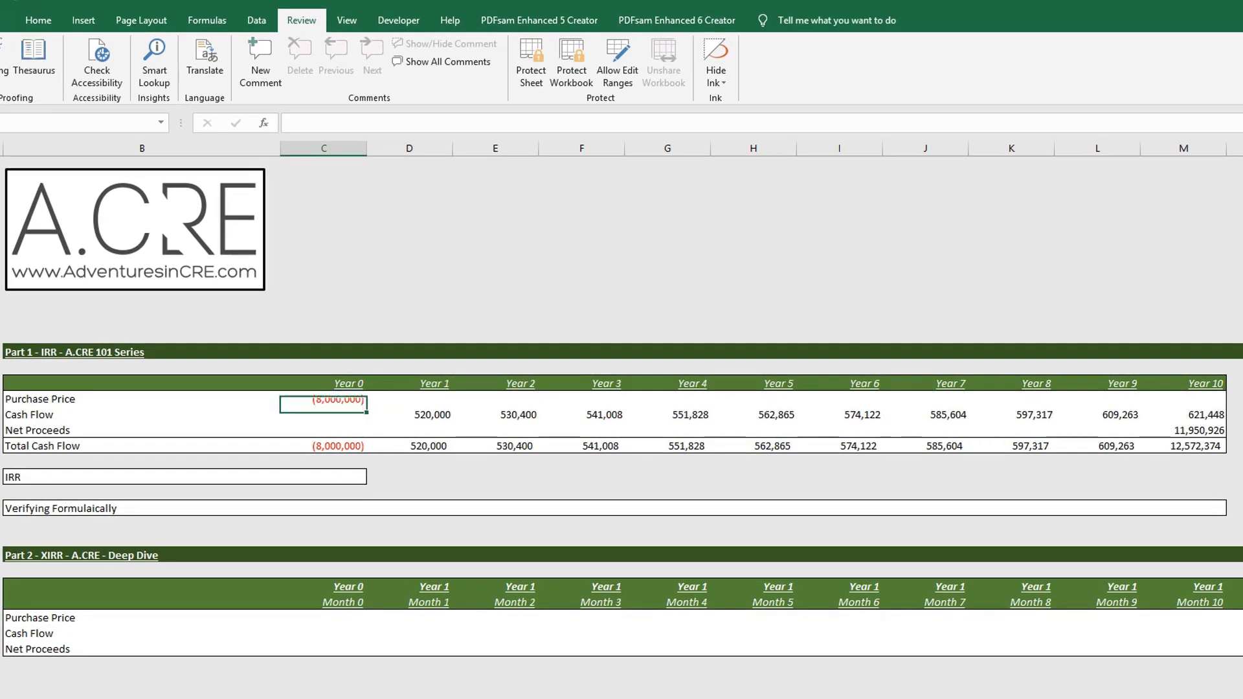
key("Down")
key("Down")
key("Down")
key("Down")
key("Down")
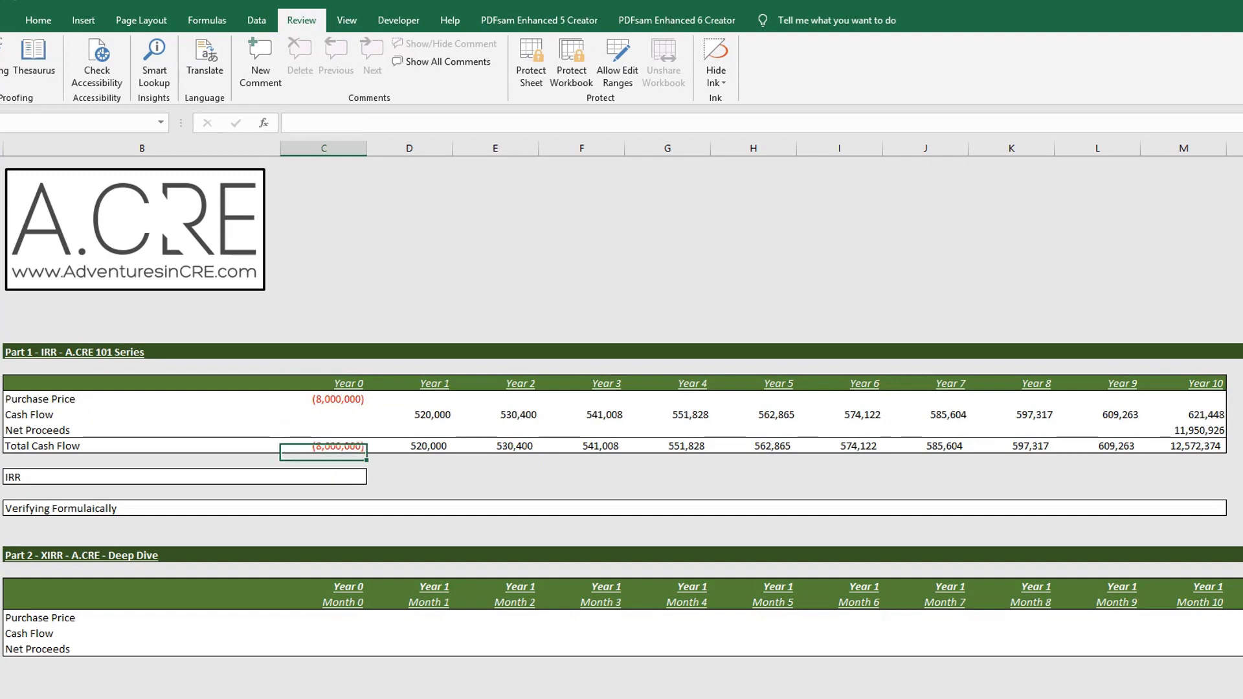
type("=")
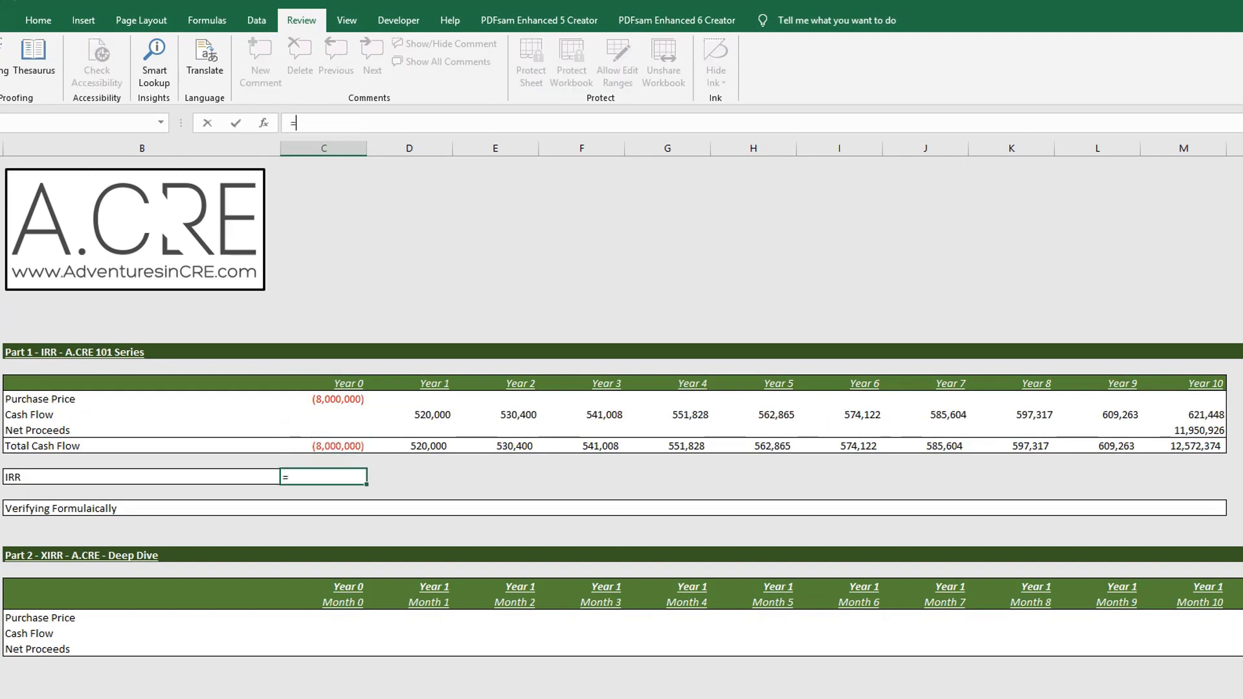
type("IRR(")
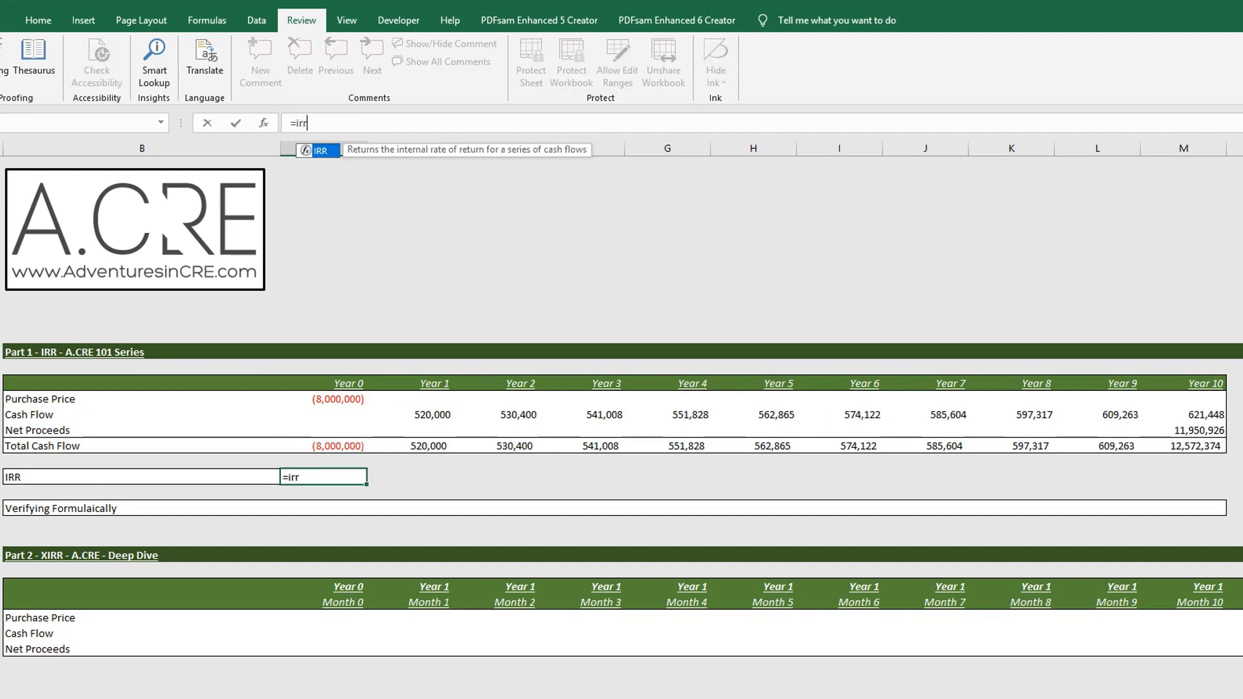
key("Up")
key("Up")
key("ctrl+shift+Right")
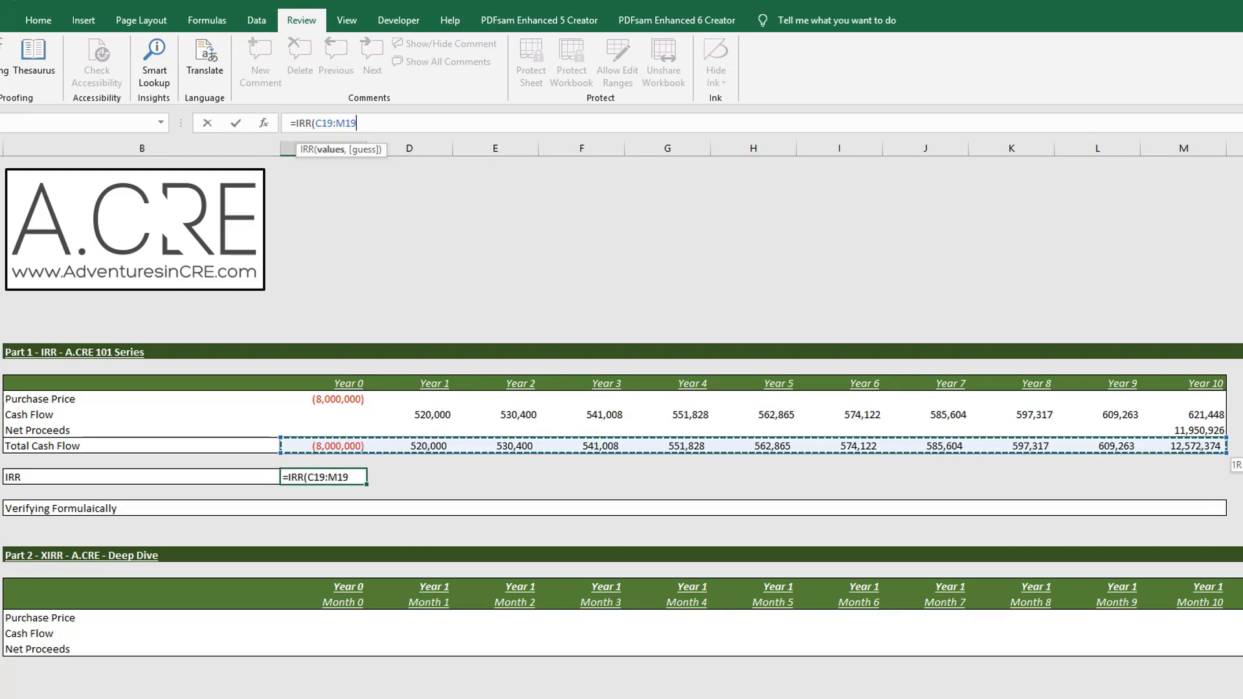
key("ctrl+Return")
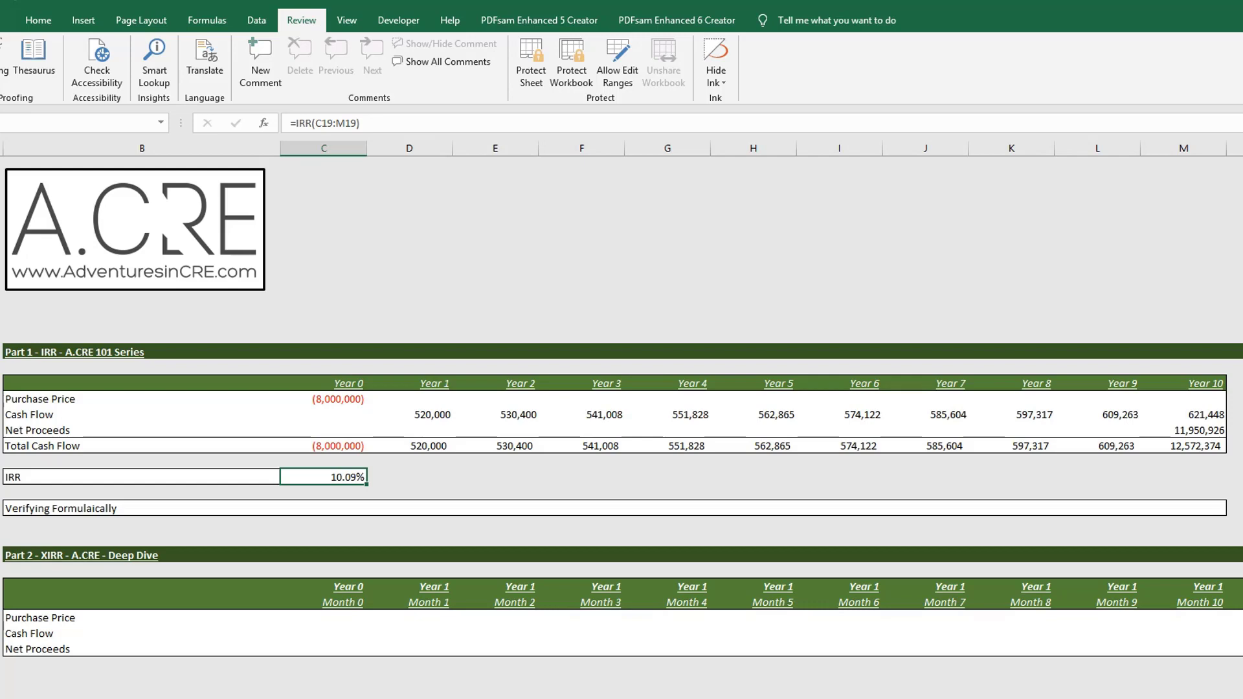
- Enter =D19/(1+$C$21)^D15 in D23 to discount the Year 1 cash flow at the IRR
key("alt+h")
key("Down")
key("Down")
key("Right")
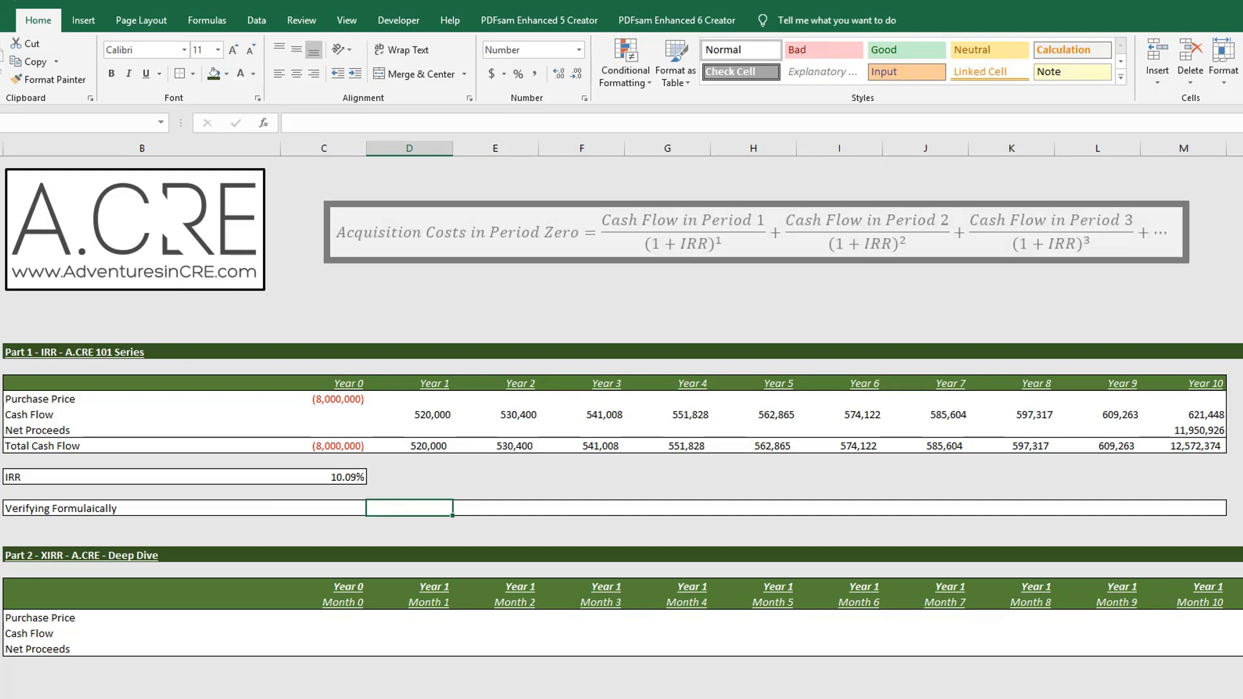
key("Right")
key("Right")
key("Right")
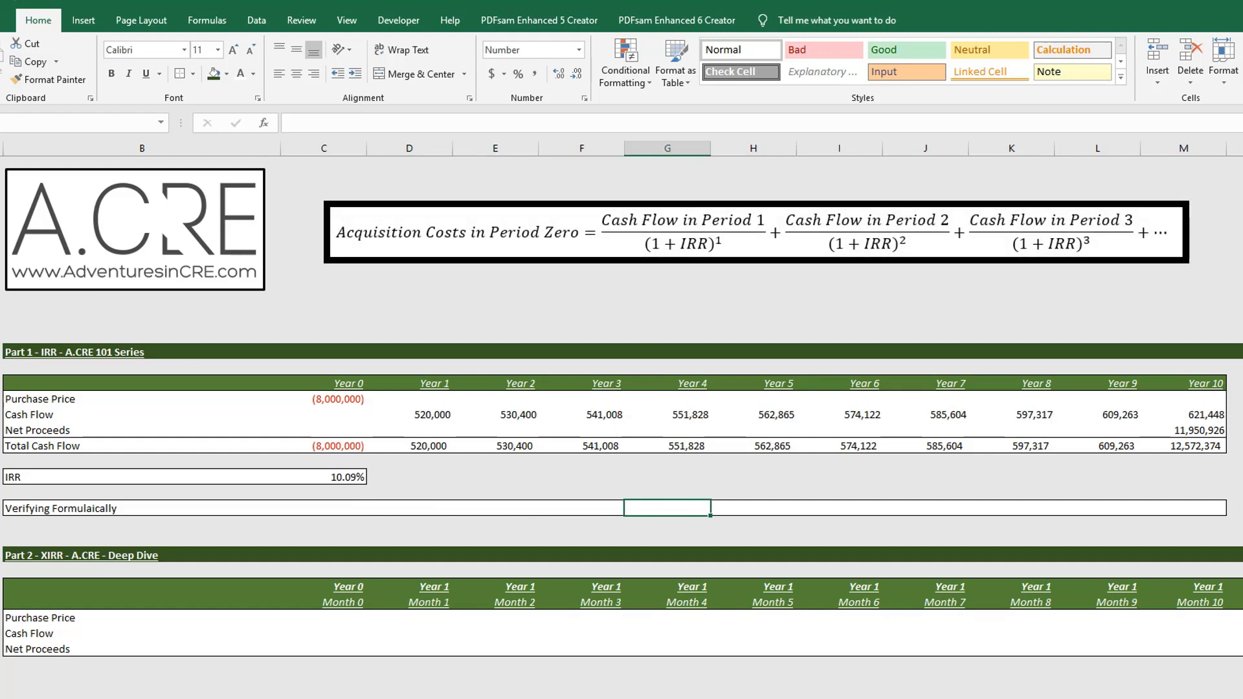
key("Left")
key("Left")
key("Left")
key("Left")
key("Right")
key("Right")
key("Right")
key("Right")
key("Right")
key("Right")
key("Right")
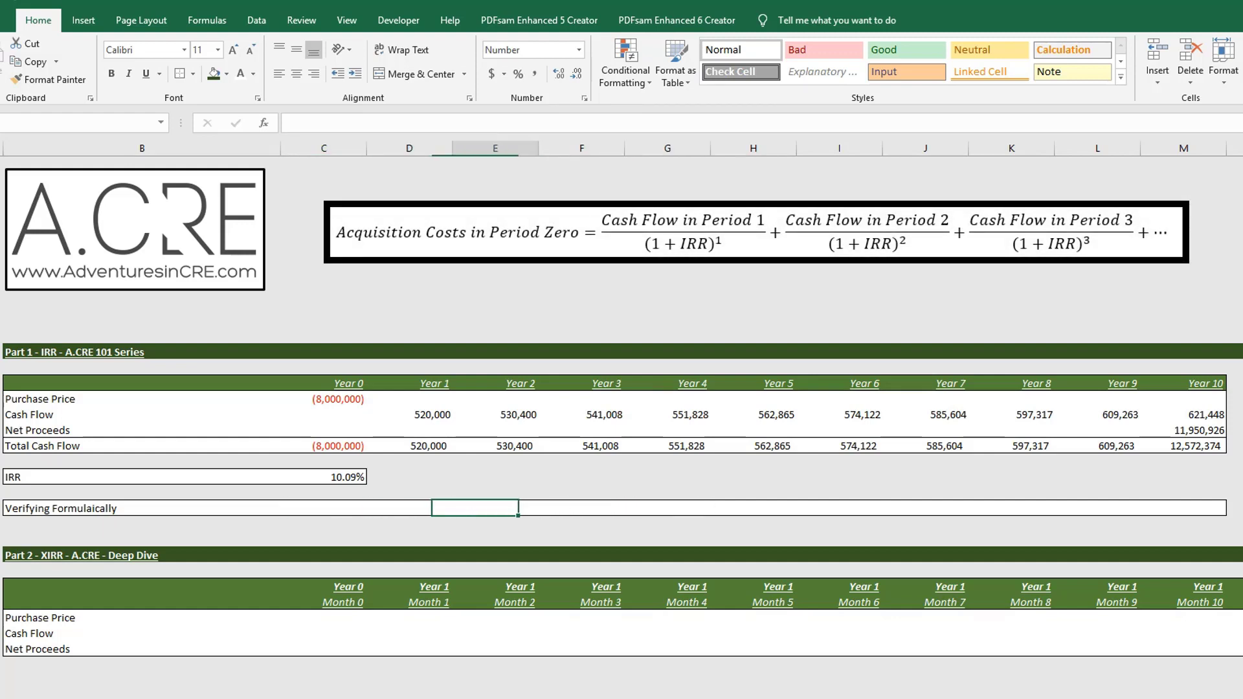
key("Left")
key("Left")
key("Left")
key("Left")
key("Left")
key("Left")
key("Left")
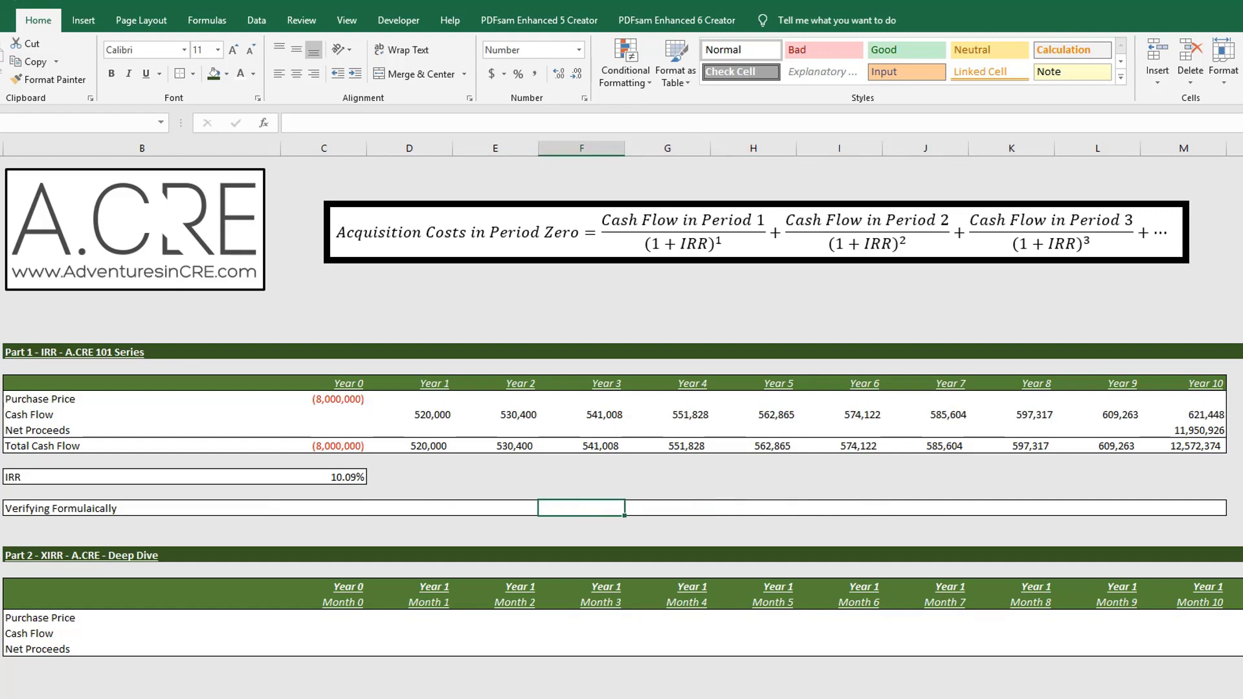
key("Right")
key("Right")
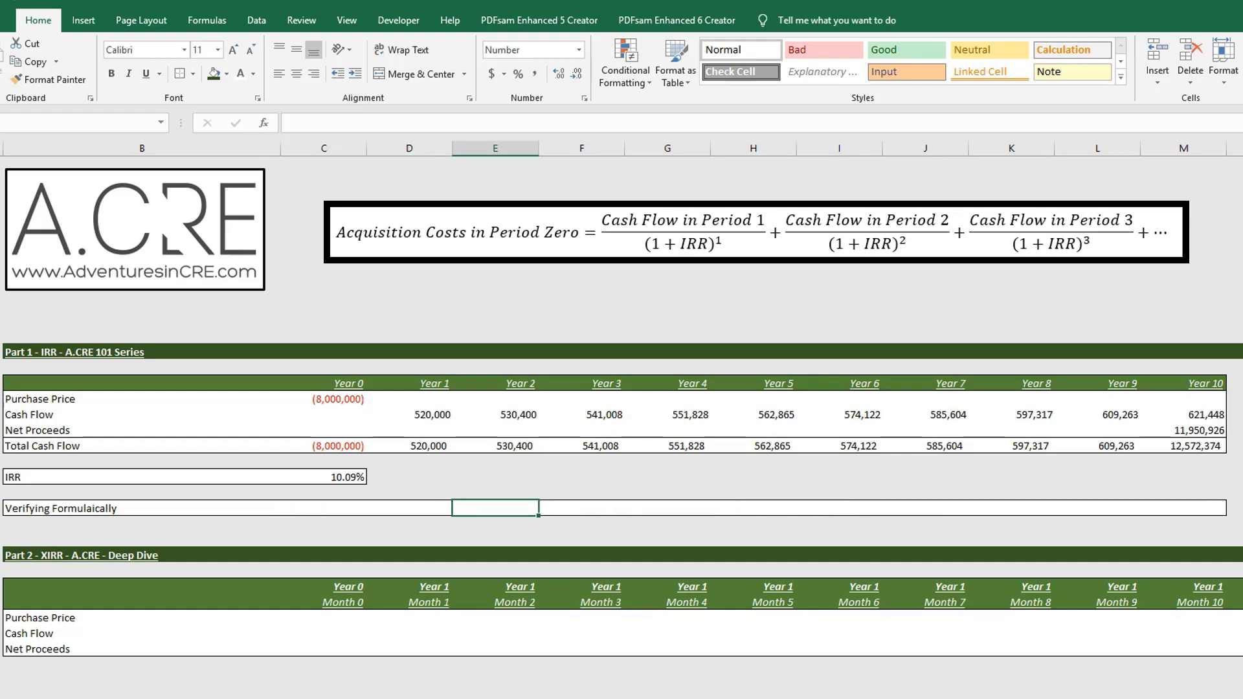
key("Left")
type("=")
key("Up")
key("Up")
key("Up")
key("Up")
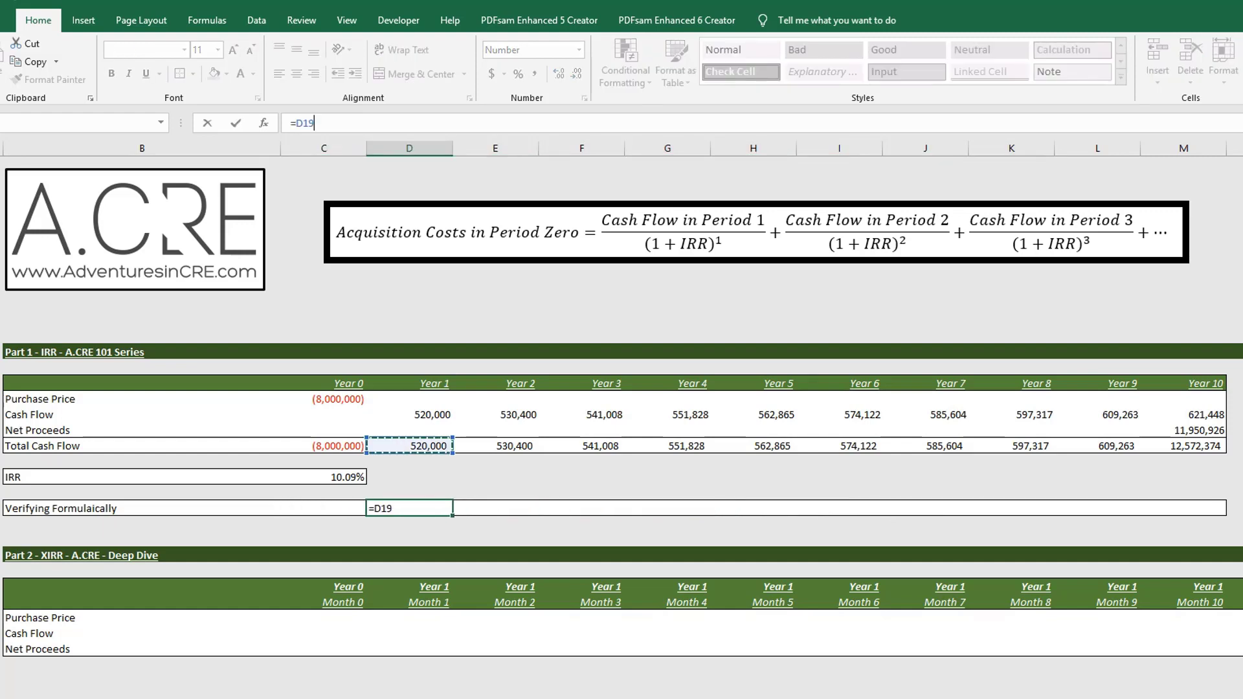
type("/(1+")
left_click(324, 477)
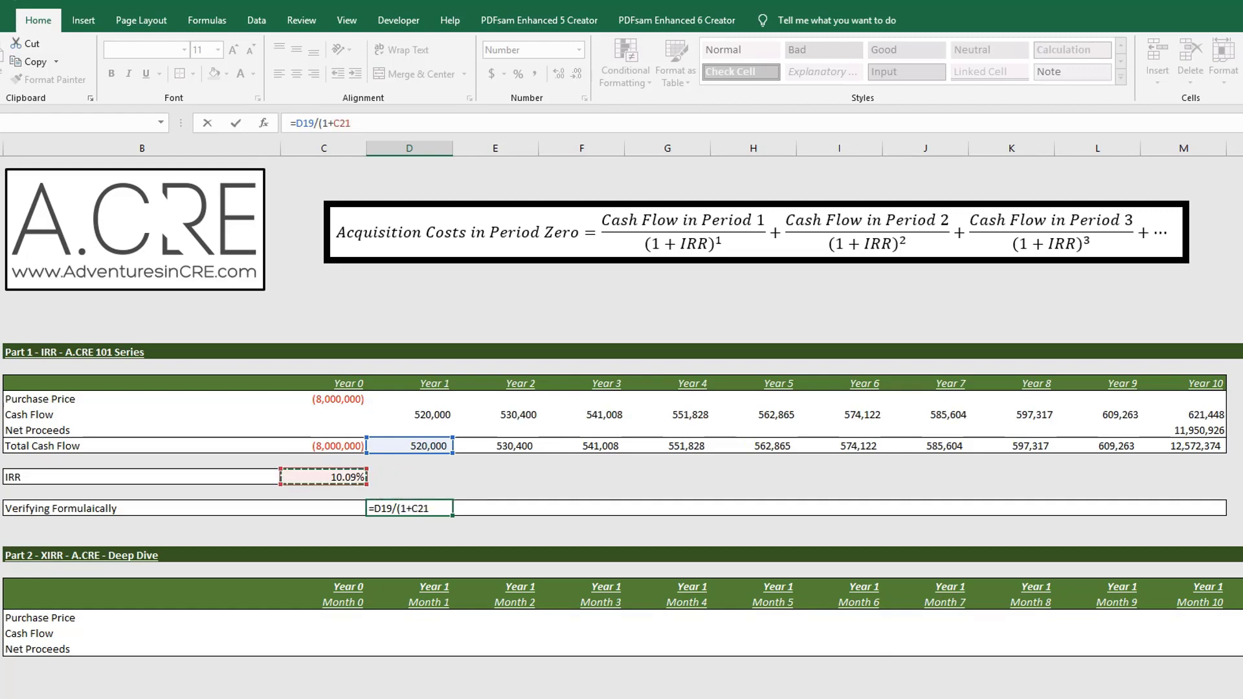
key("F4")
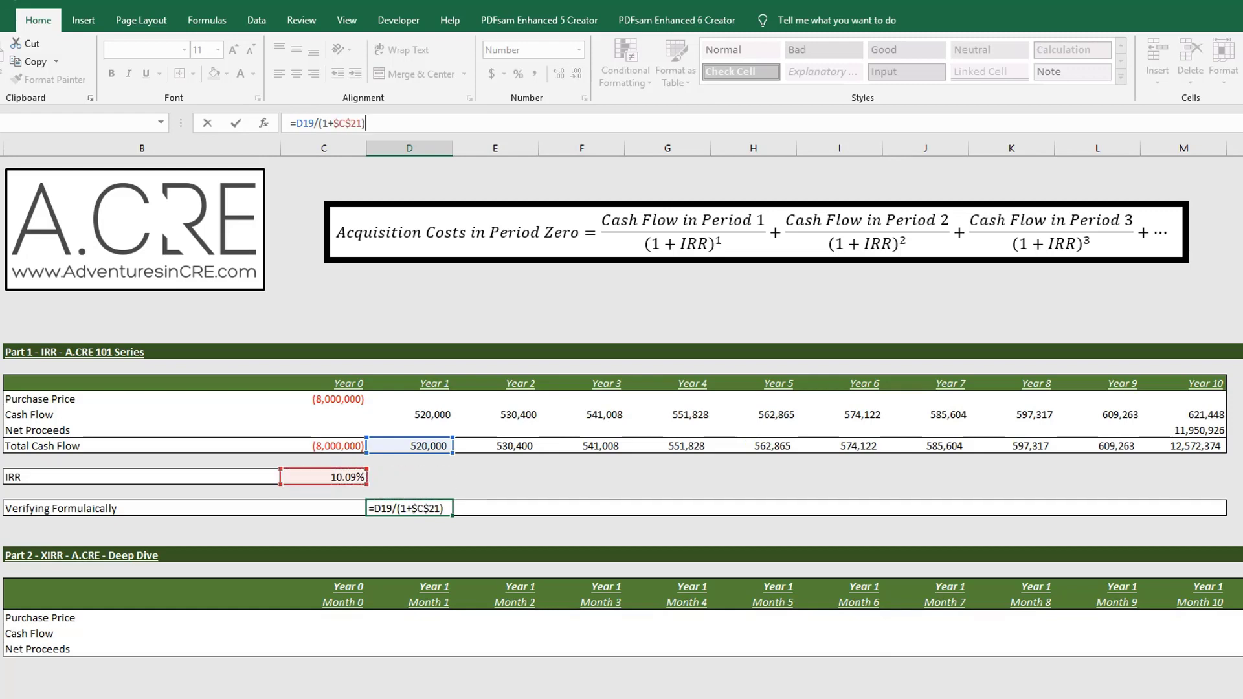
type(")^")
key("Up")
key("Up")
key("Up")
key("Up")
key("Up")
key("Up")
key("Up")
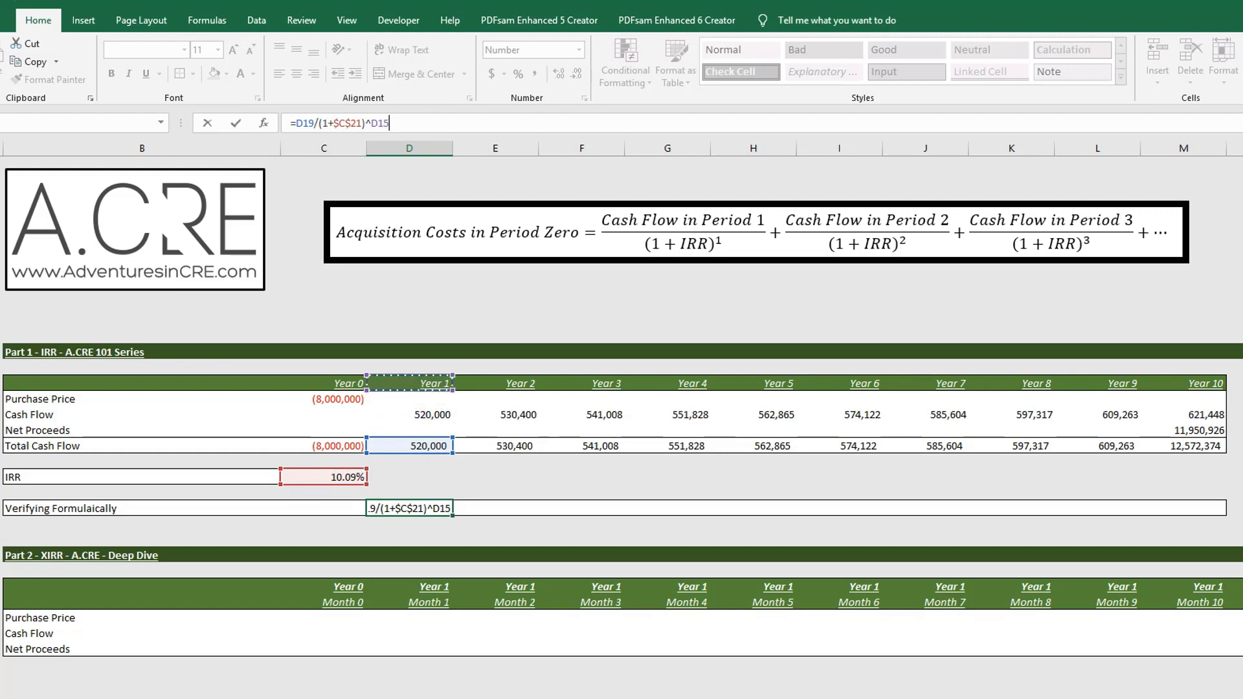
key("Return")
- Copy the Year 1 discounting formula across E23:M23 for Years 2 through 10
key("ctrl+c")
key("Right")
key("shift+Right")
key("shift+Right")
key("shift+Right")
key("shift+Right")
key("shift+Right")
key("shift+Right")
key("shift+Right")
key("shift+Right")
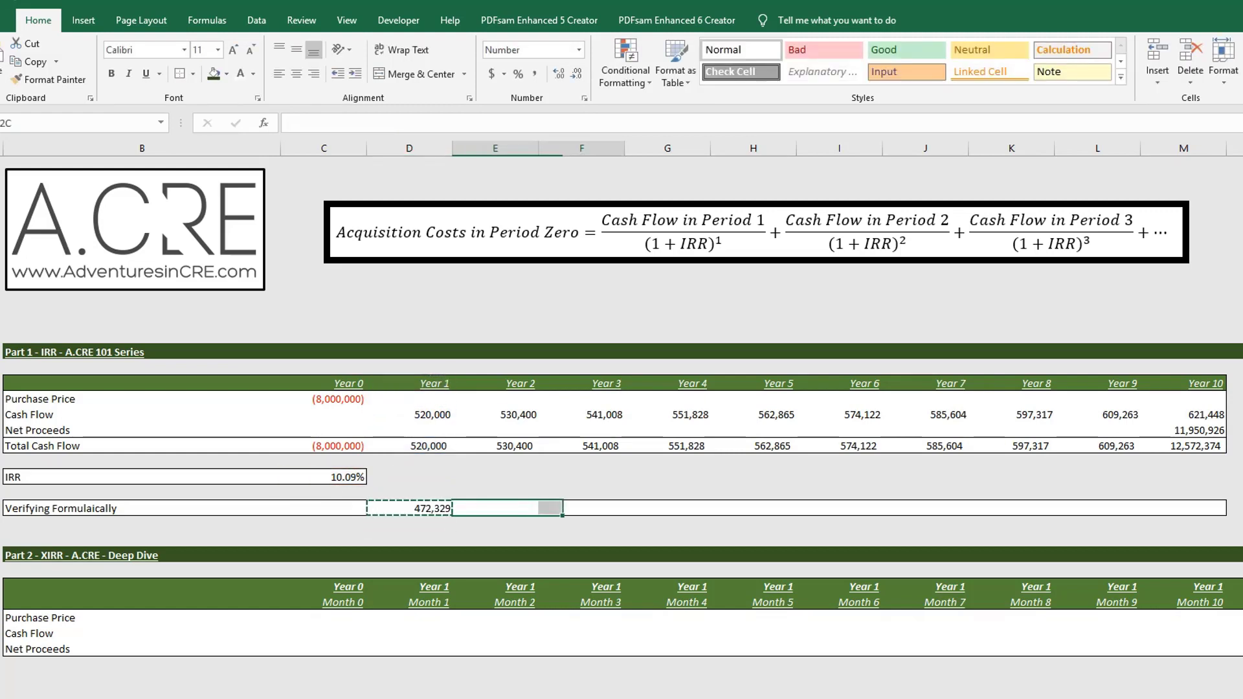
key("shift+Right")
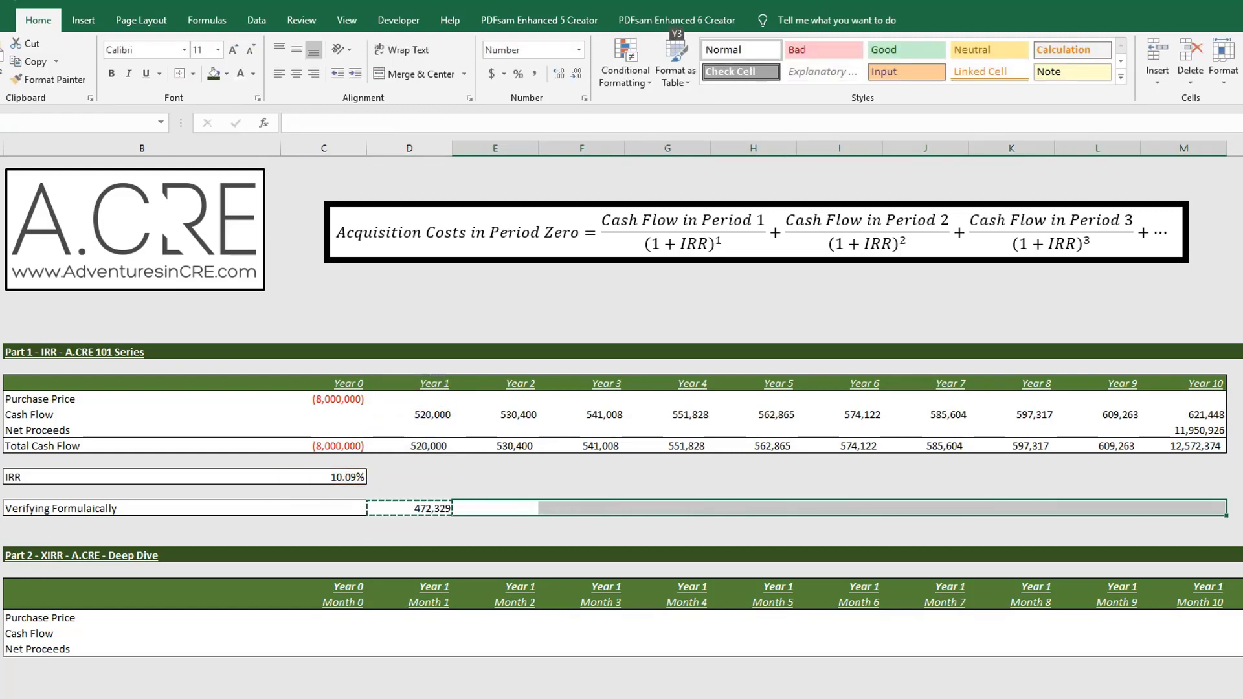
key("ctrl+v")
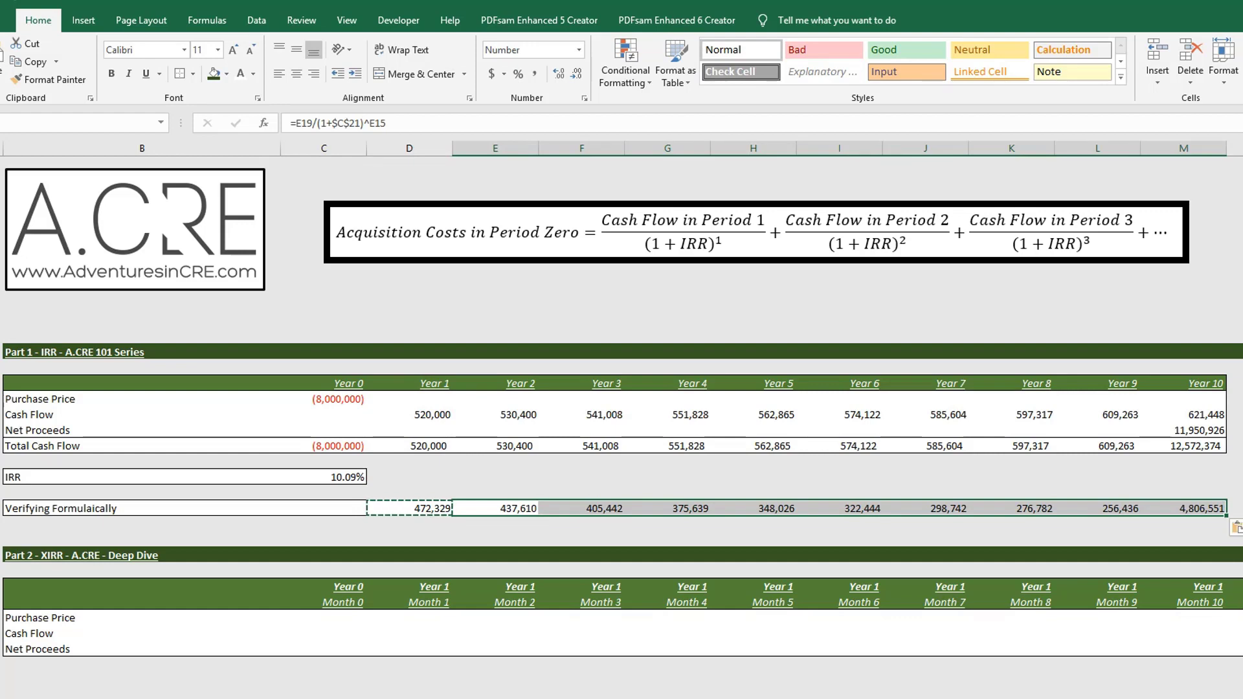
key("Left")
key("Left")
- Enter =SUM(D23:M23) in C23, totalling the discounted cash flows to 8,000,000
type("=SUM(")
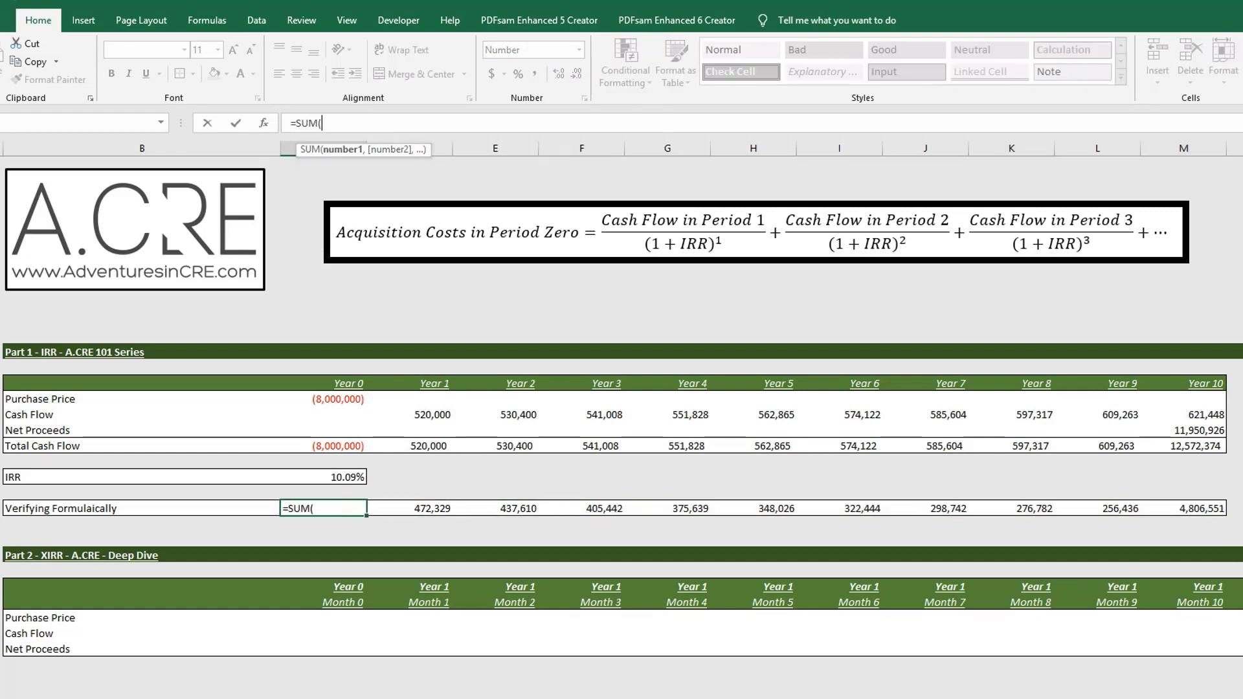
key("Right")
key("shift+Right")
key("shift+Right")
key("shift+Right")
key("shift+Right")
key("shift+Right")
key("shift+Right")
key("shift+Right")
key("shift+Right")
key("shift+Right")
key("Return")
key("Up")
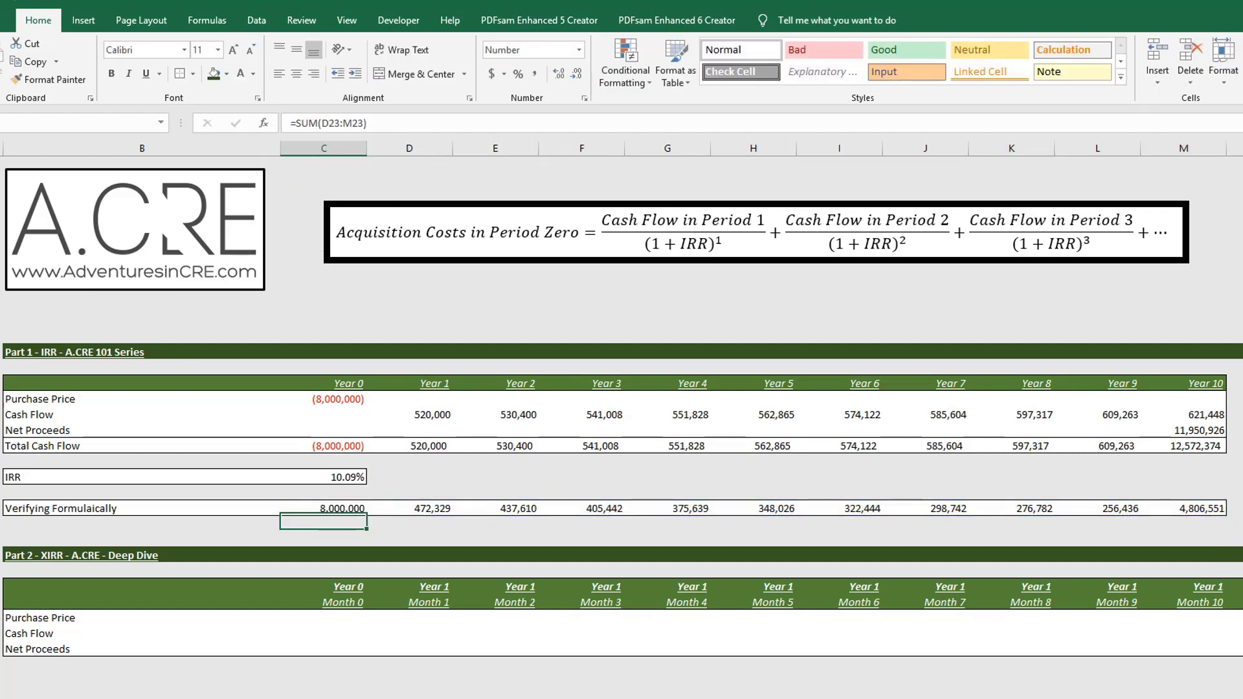
- Review the discounting formulas along the Verifying Formulaically row
key("Right")
key("Right")
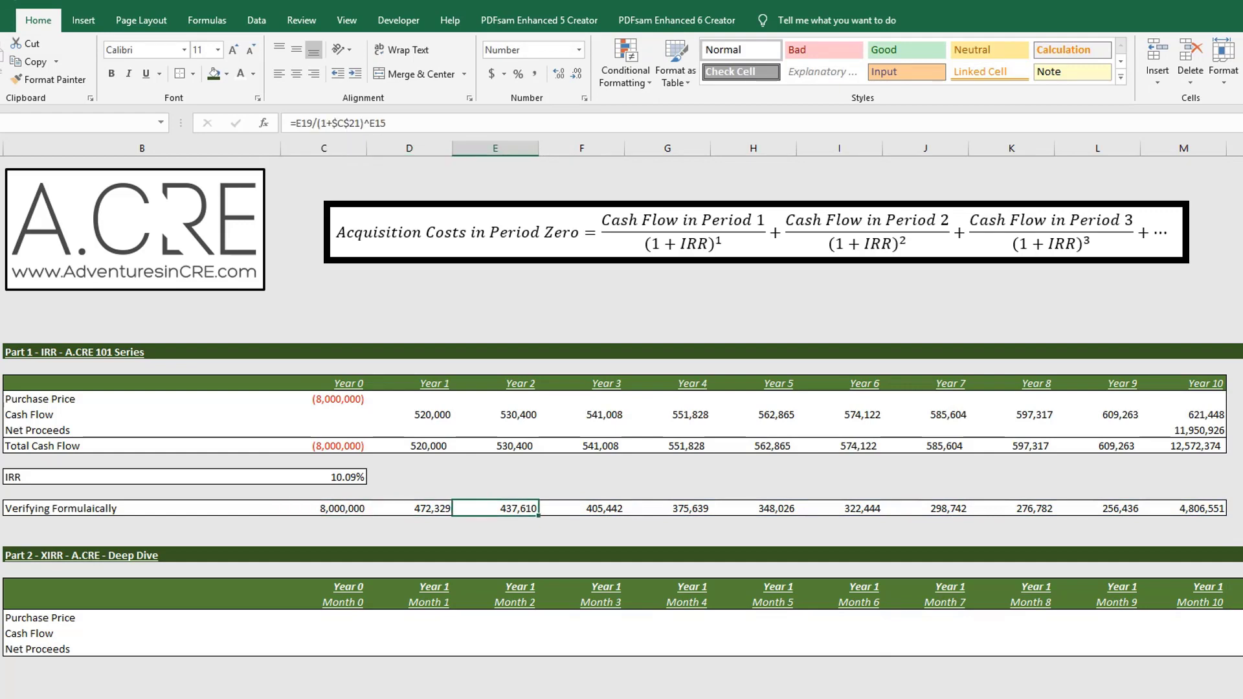
key("Left")
key("Left")
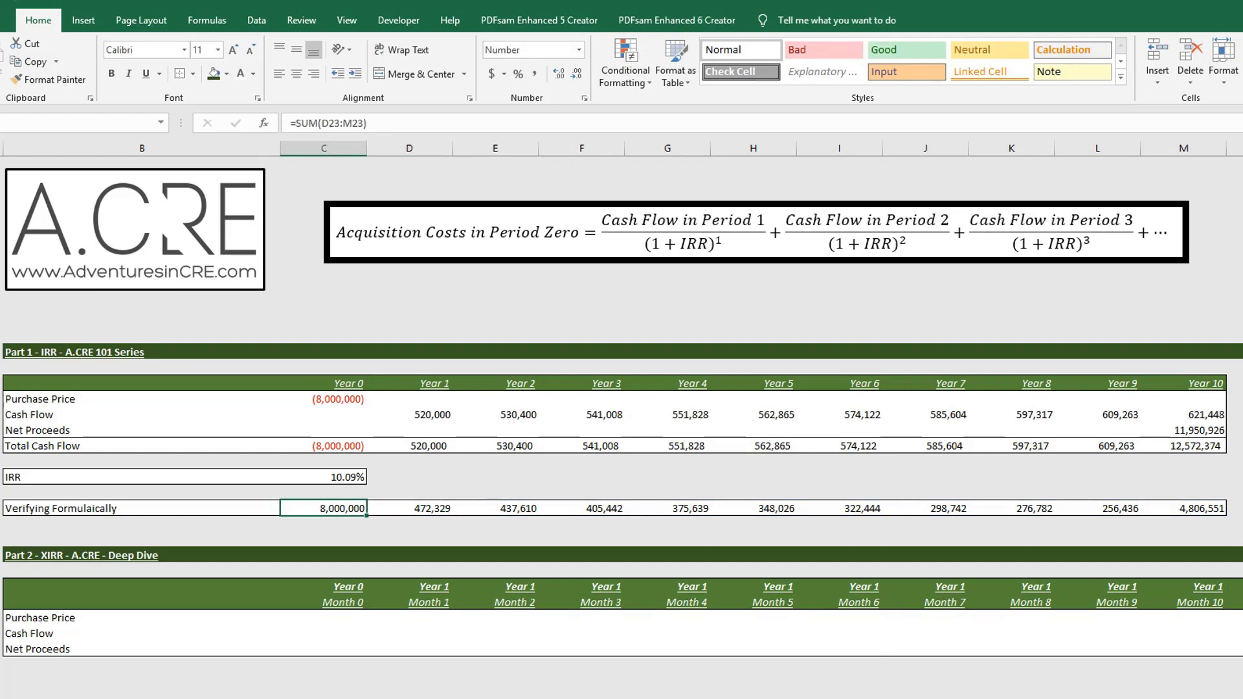
key("Right")
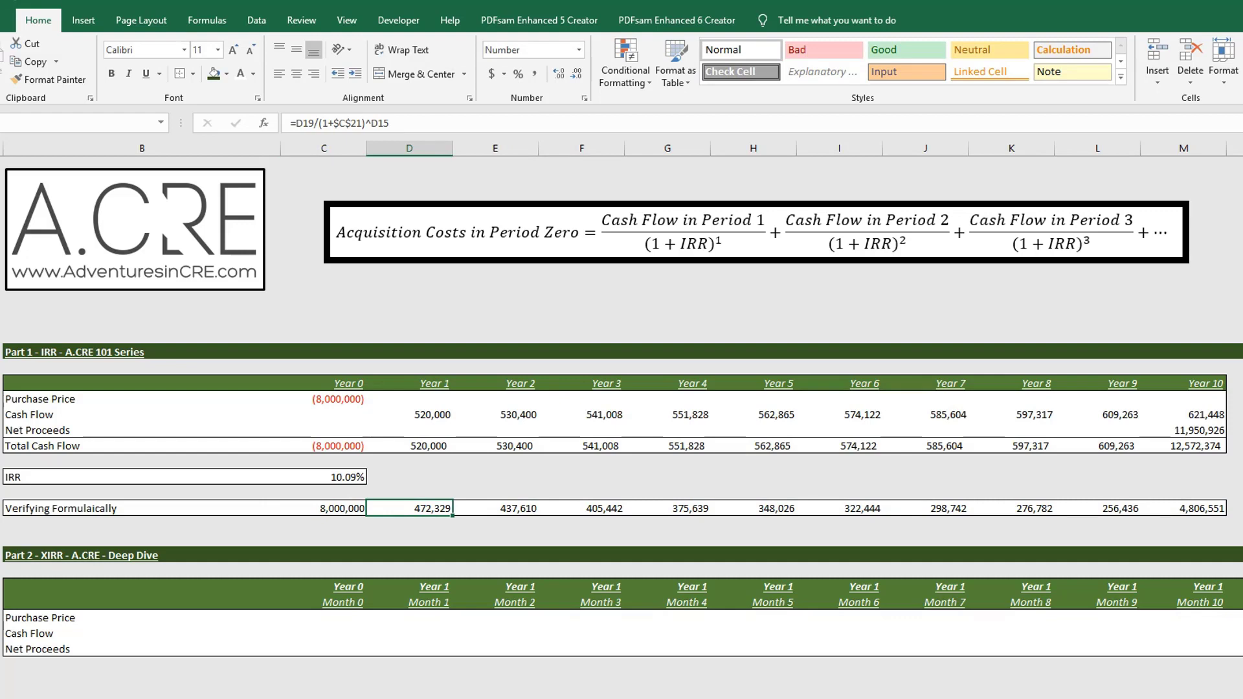
key("Right")
key("Right")
key("Left")
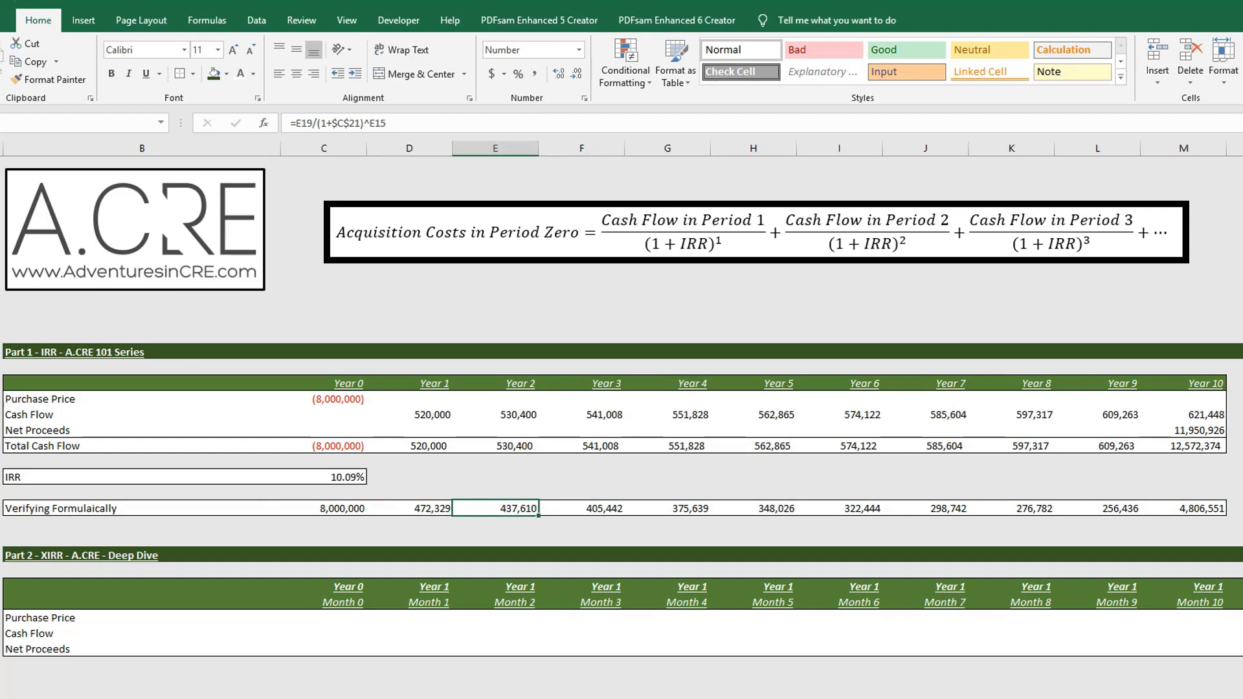
key("Right")
key("Right")
key("Left")
key("Left")
key("Left")
key("Left")
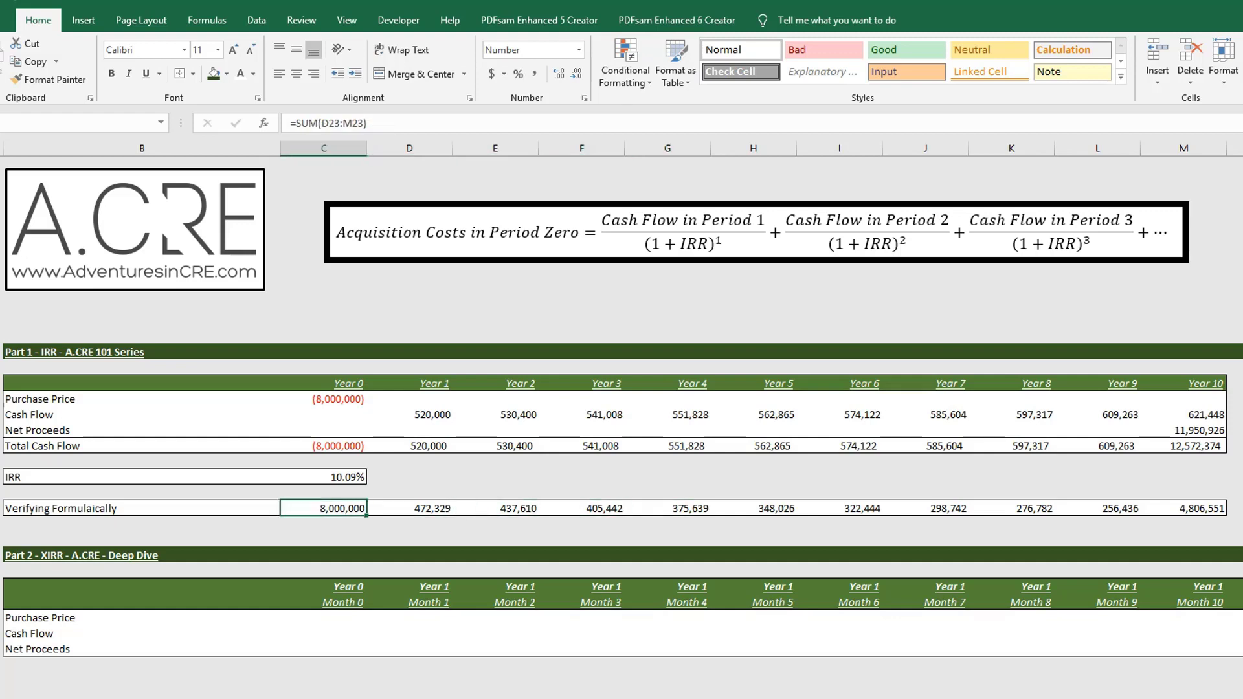
key("Down")
key("Down")
key("Down")
key("Down")
key("Down")
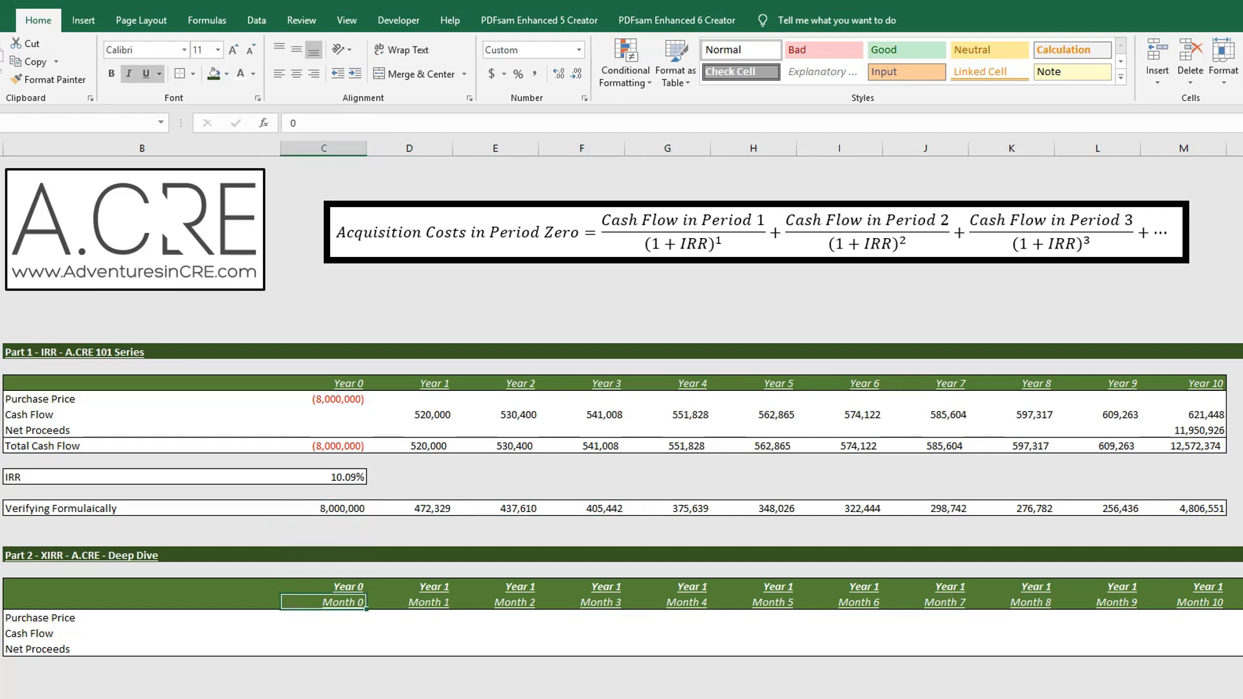
key("Up")
key("Up")
key("Up")
key("Up")
key("Up")
key("Up")
key("Right")
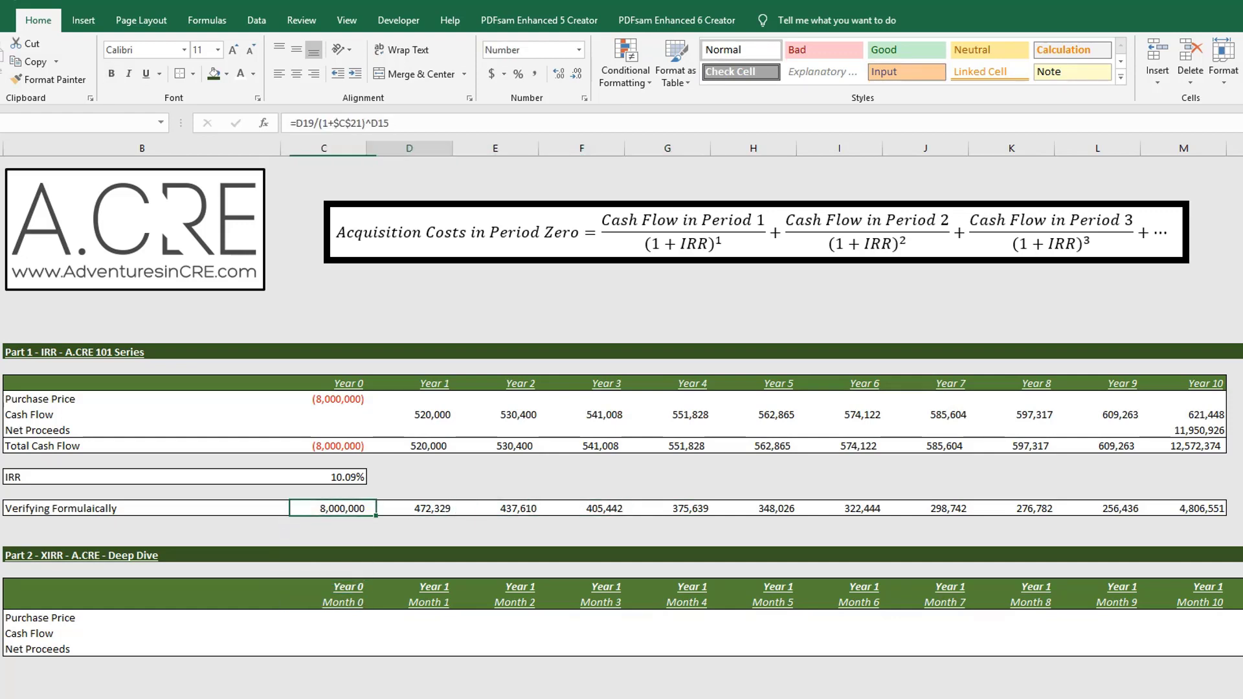
key("F2")
key("Escape")
key("Left")
key("Up")
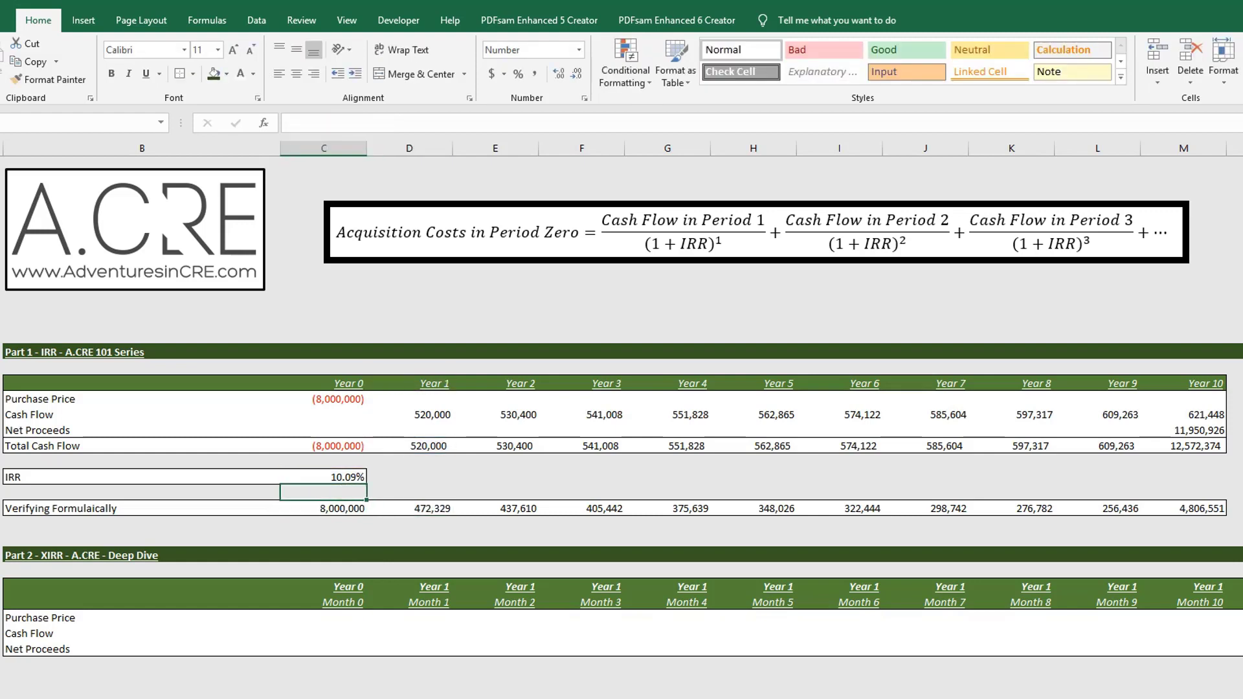
key("Up")
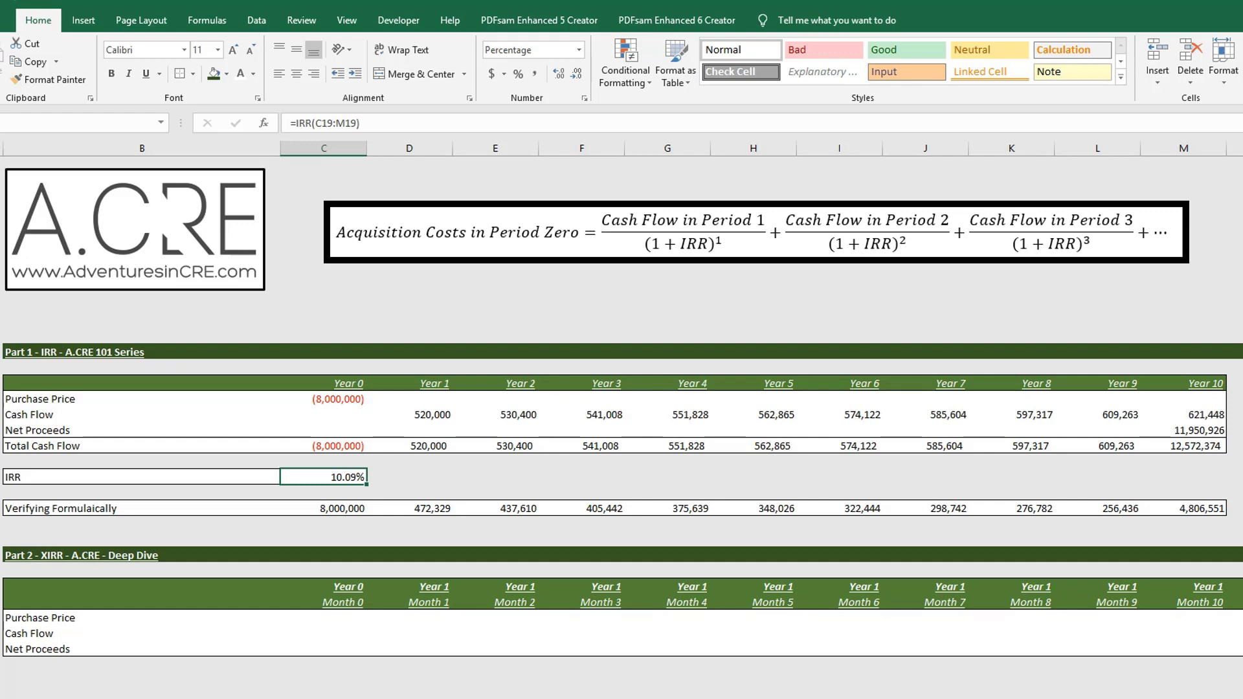
key("ctrl+Down")
key("ctrl+Down")
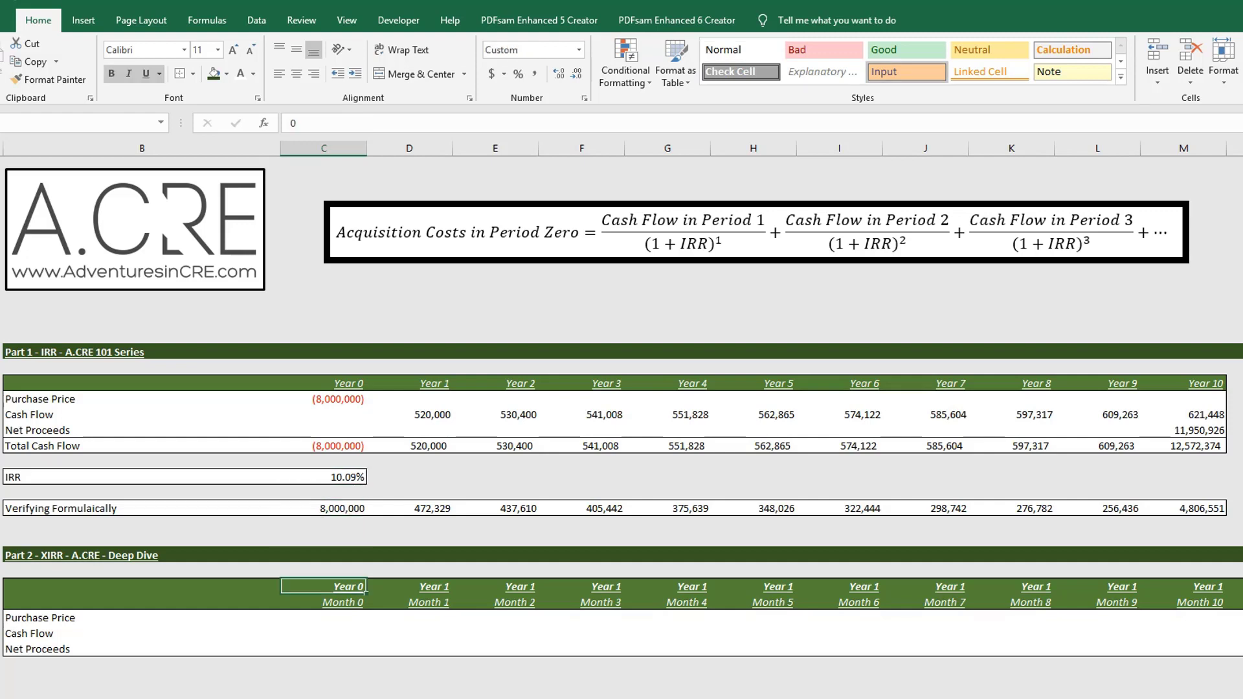